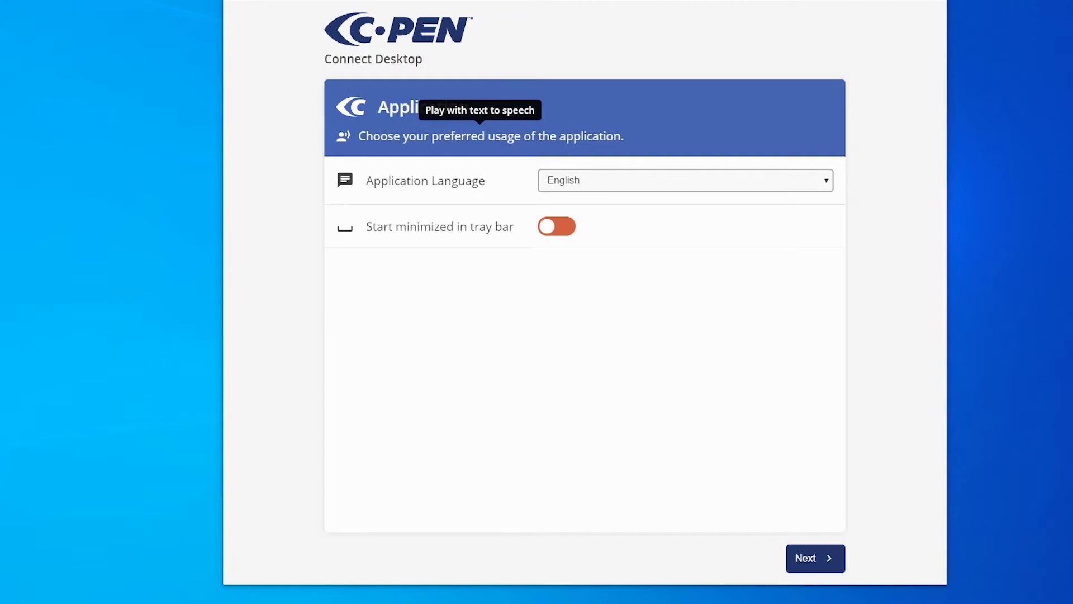
# - Play the Application header aloud, keep English as the language, and toggle the start-minimized setting
pyautogui.click(343, 136)
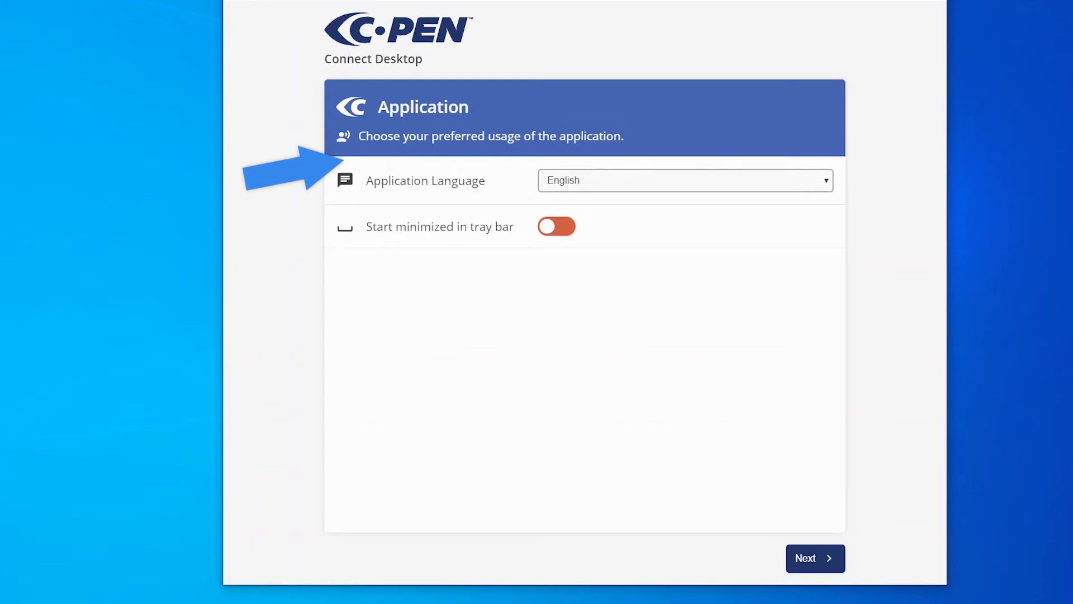
pyautogui.click(686, 181)
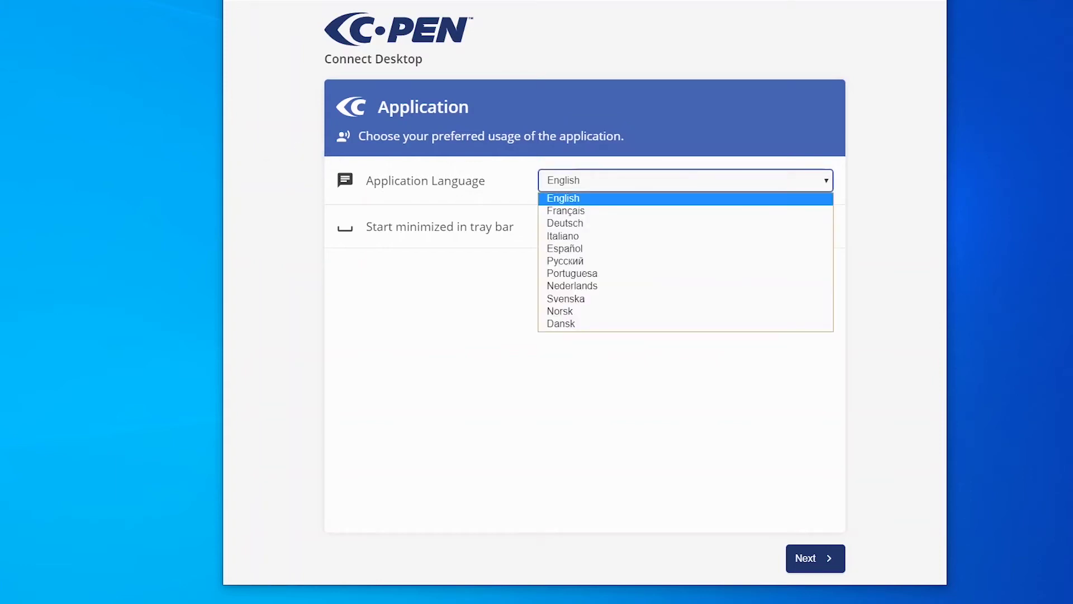
pyautogui.press('Escape')
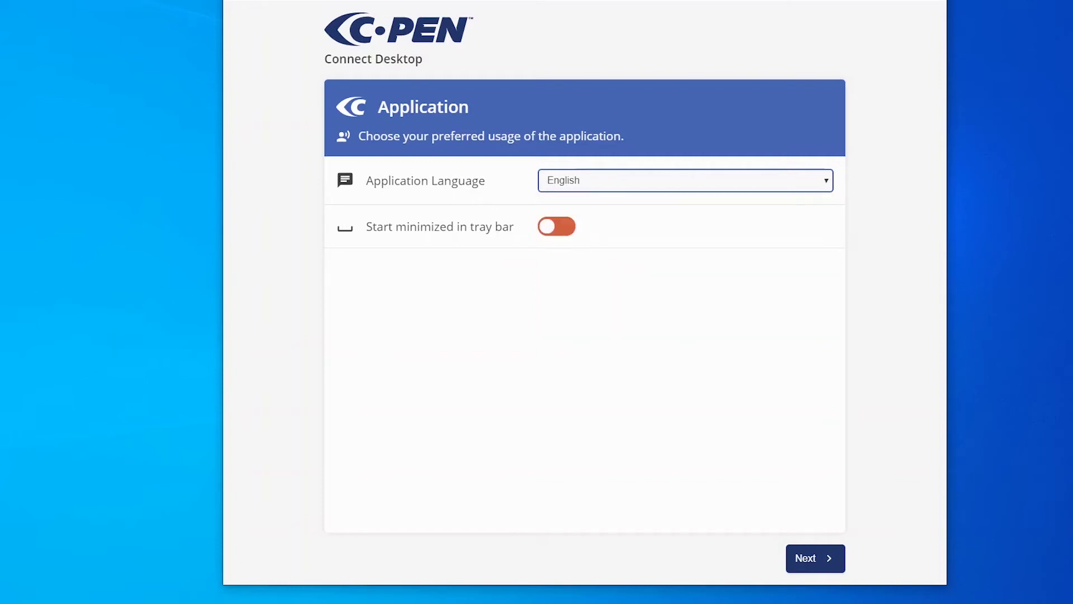
pyautogui.press('Tab')
pyautogui.press('space')
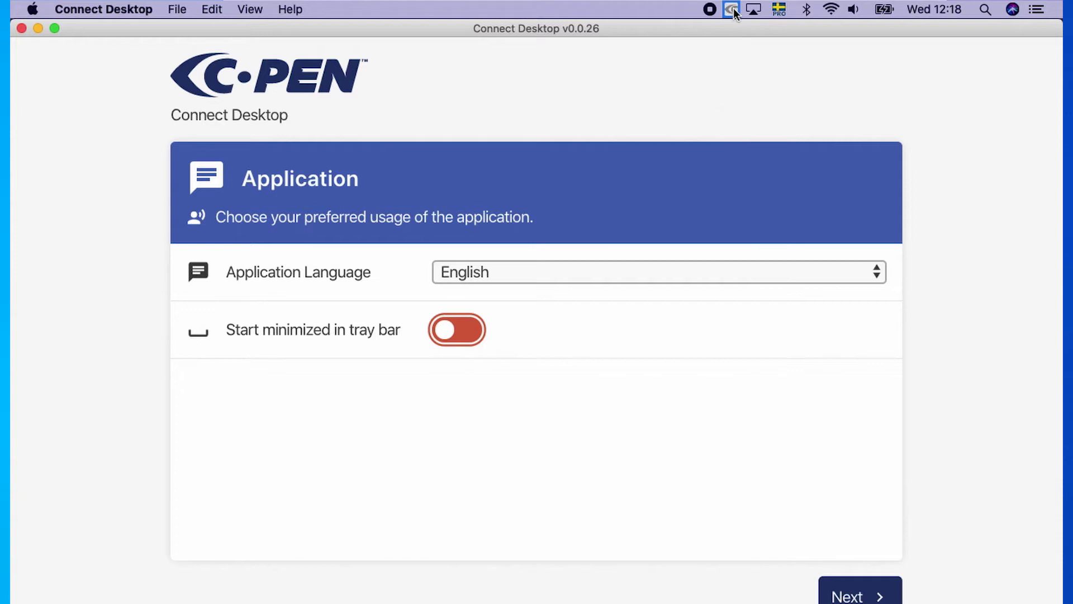
# - Switch the Application Theme to High Contrast and keep Application Size at 120%
pyautogui.click(731, 10)
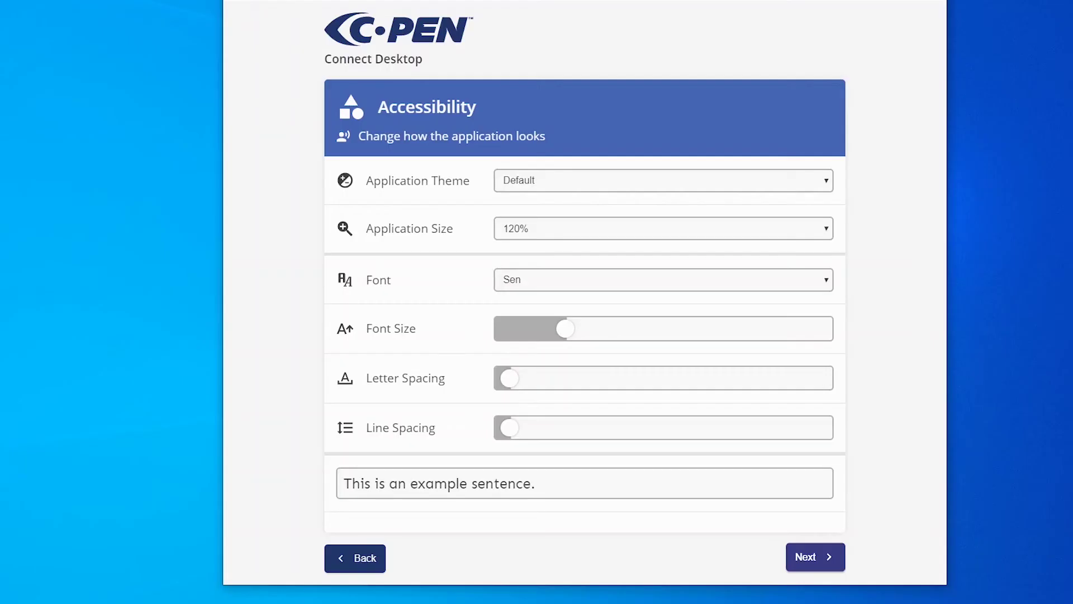
pyautogui.click(663, 180)
pyautogui.press('Return')
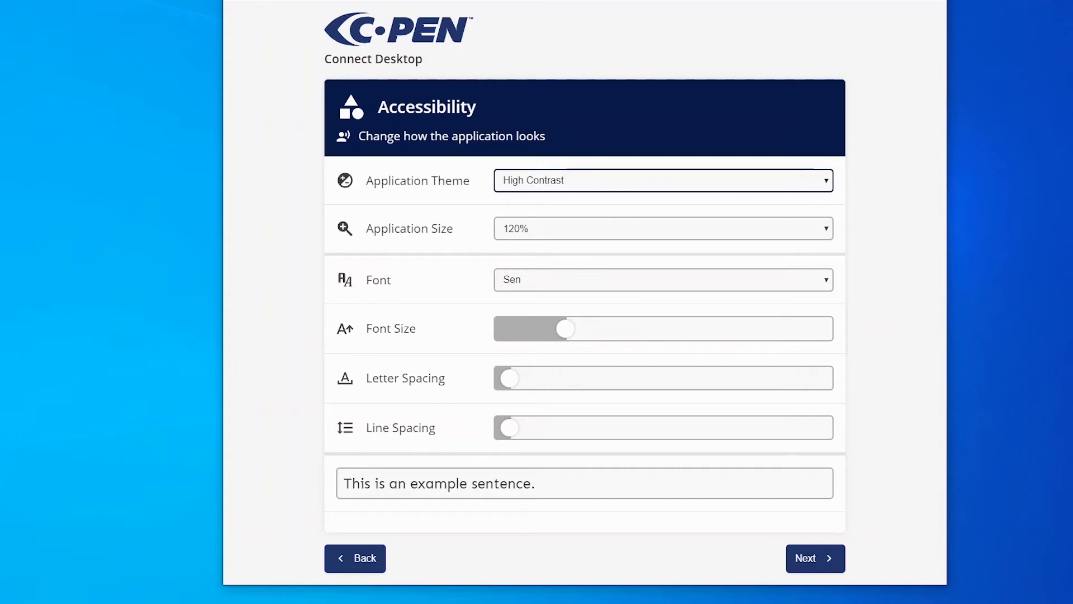
pyautogui.press('Tab')
pyautogui.hotkey('alt', 'Down')
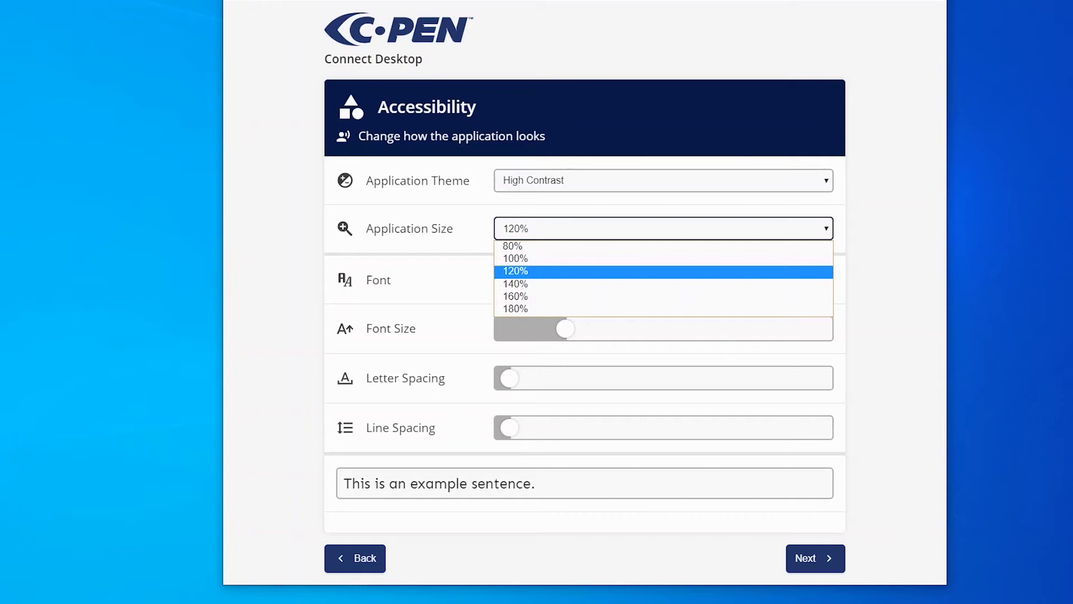
pyautogui.press('Return')
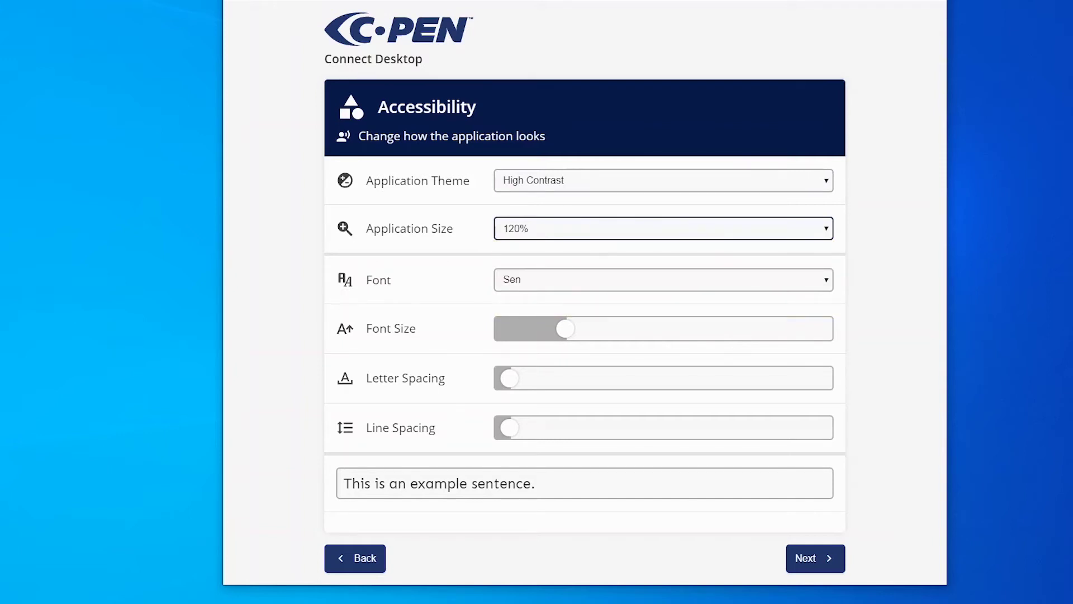
# - Choose Open Dyslexic as the application font
pyautogui.click(664, 279)
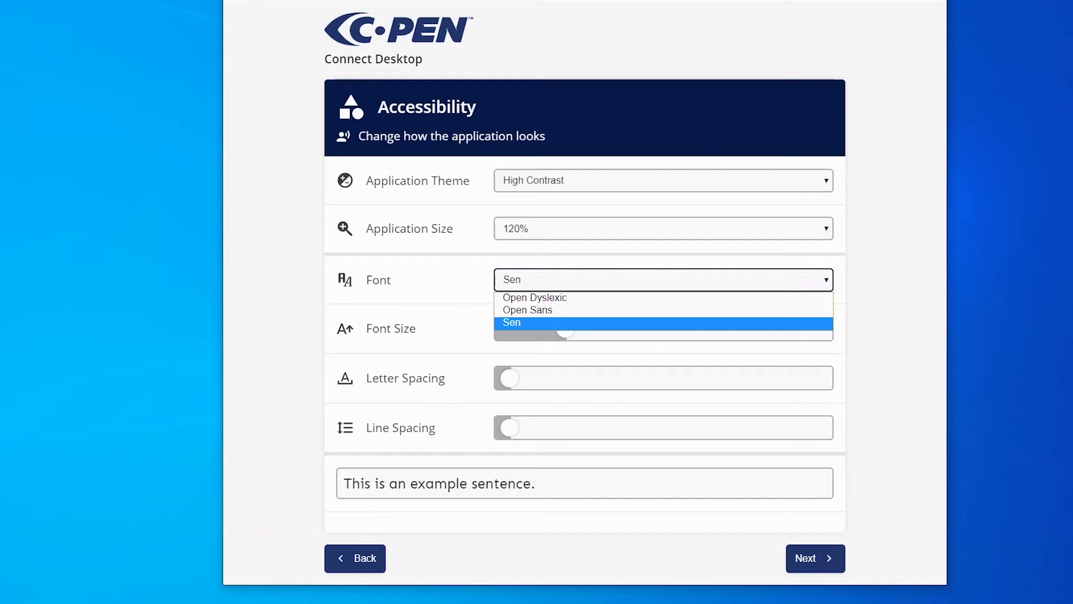
pyautogui.press('Up')
pyautogui.press('Up')
pyautogui.press('Return')
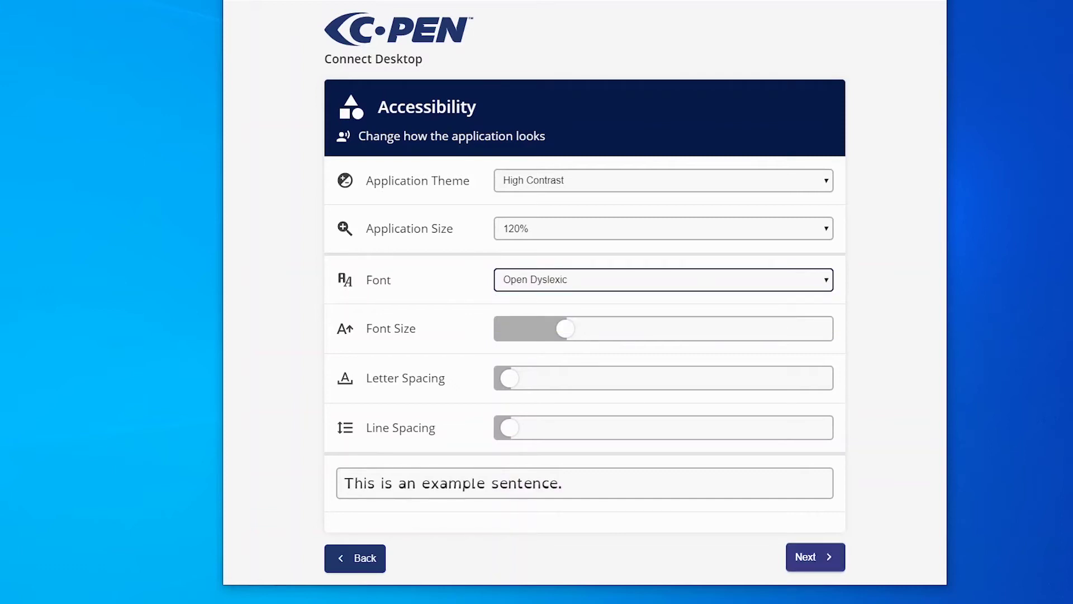
# - On the Text Scanning step, turn off 'Read scanned text automatically' and leave scanning language on English
pyautogui.click(815, 557)
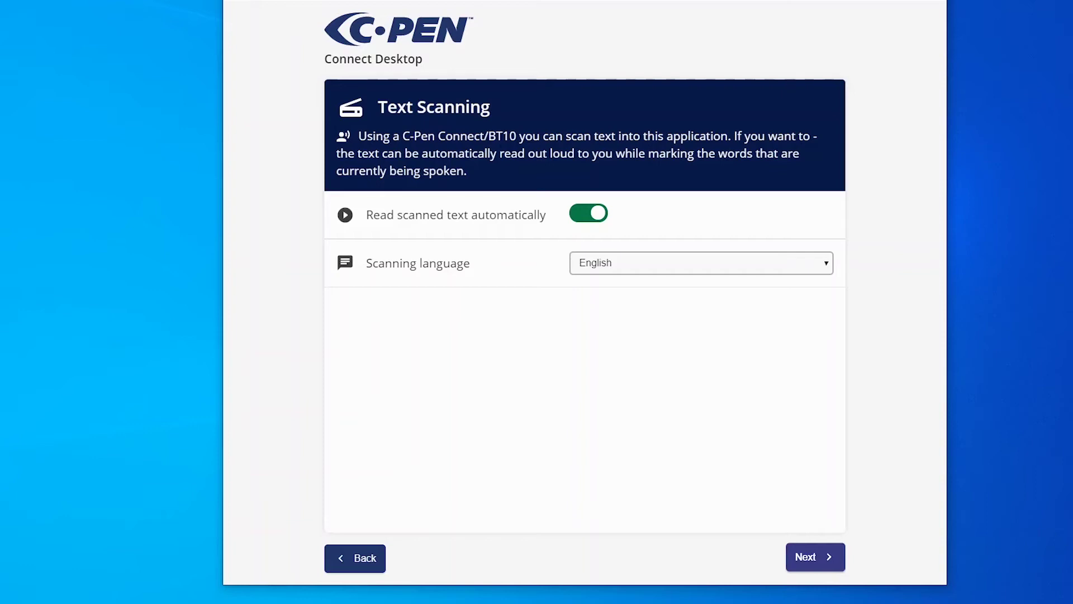
pyautogui.click(589, 213)
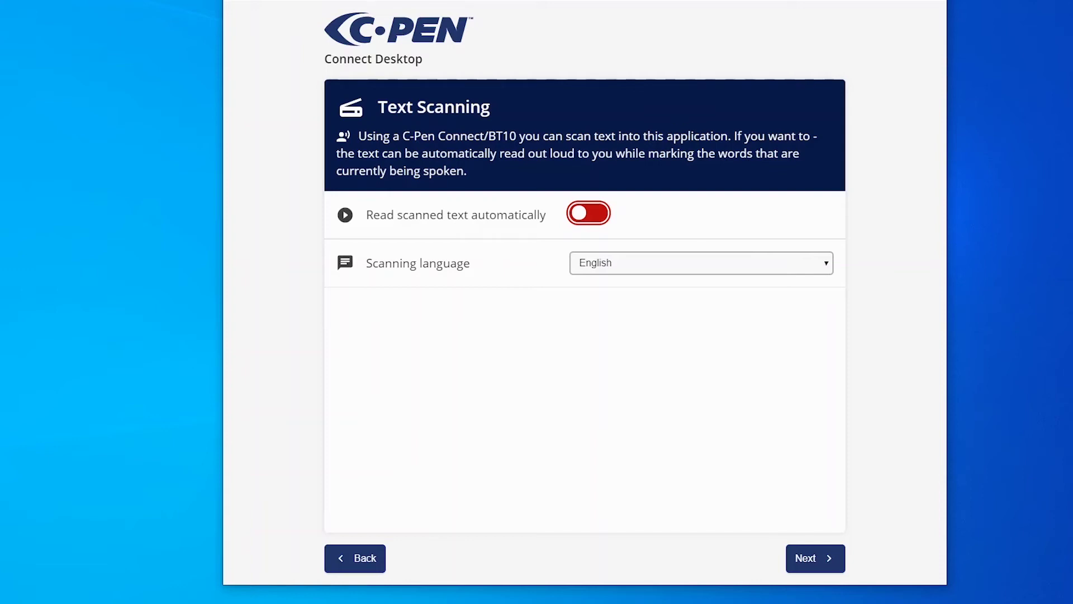
pyautogui.click(701, 263)
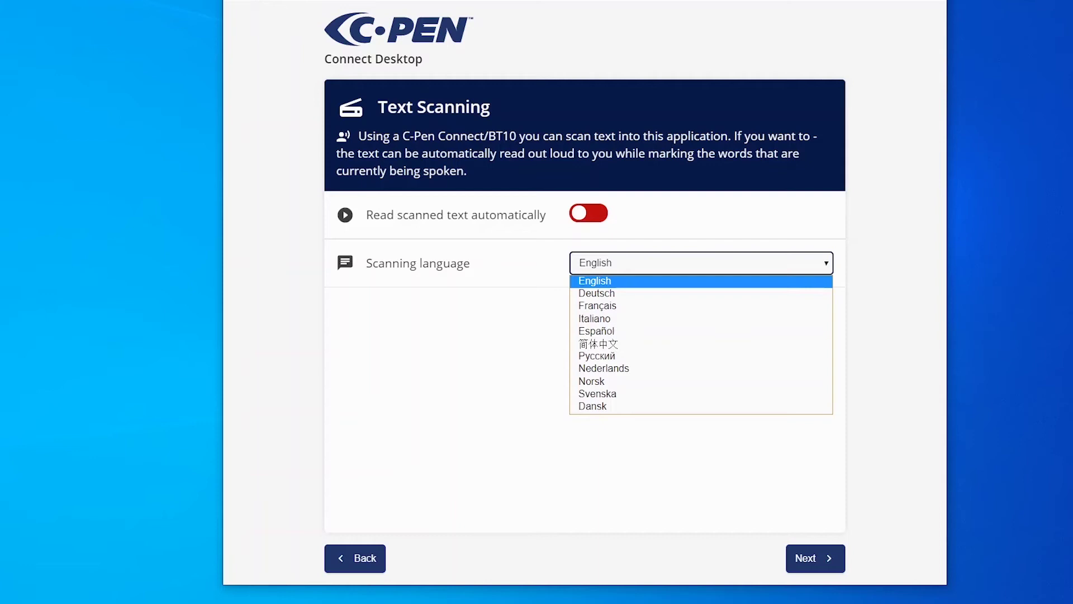
pyautogui.press('Escape')
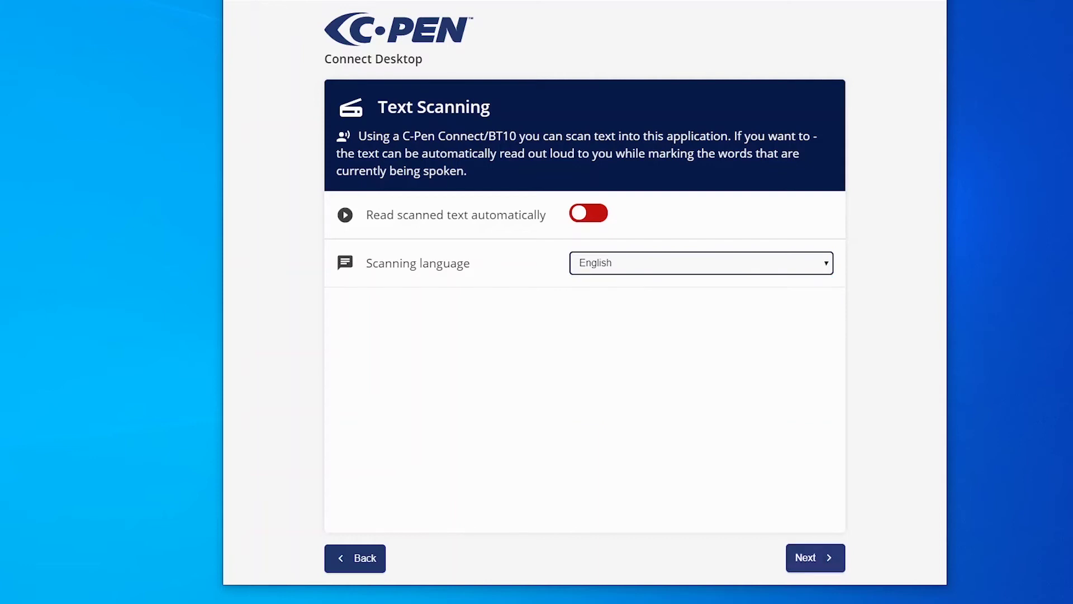
# - Keep the US English voice, lower speech volume to about 90%, and raise talking speed one notch
pyautogui.click(816, 558)
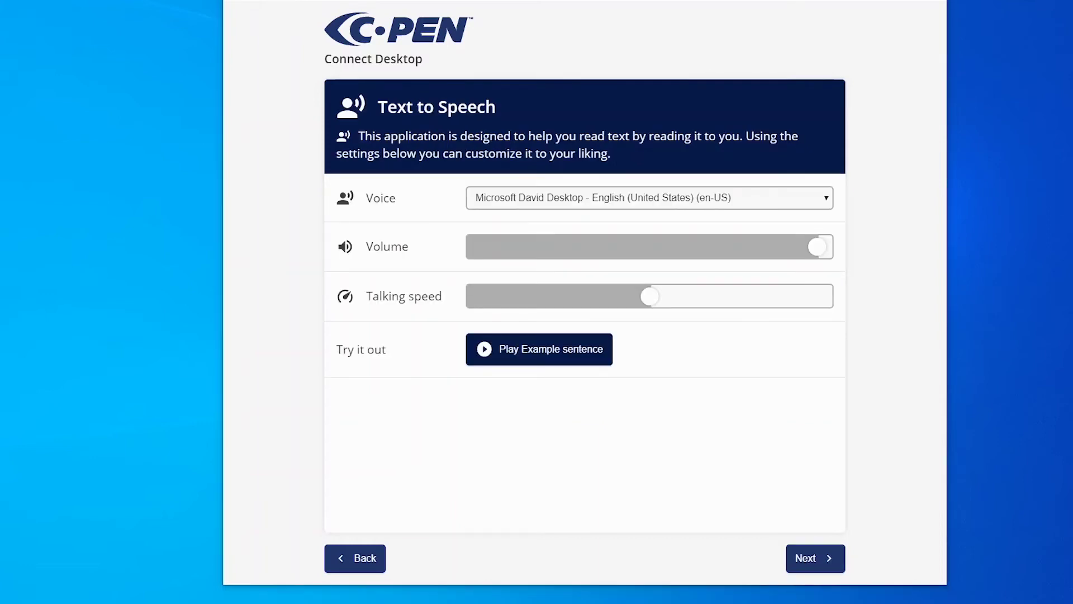
pyautogui.click(650, 198)
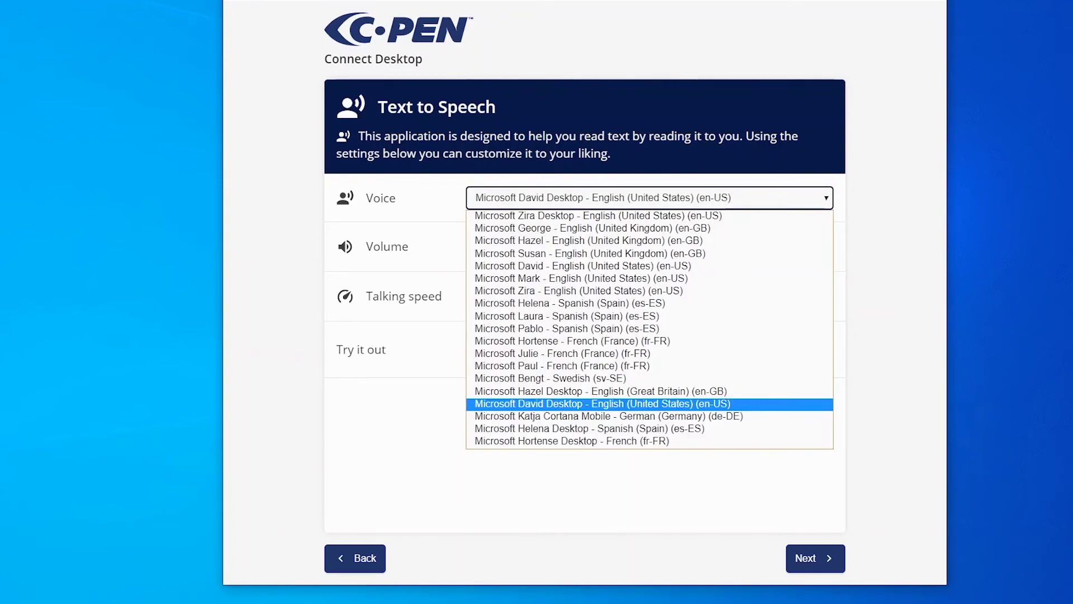
pyautogui.press('Escape')
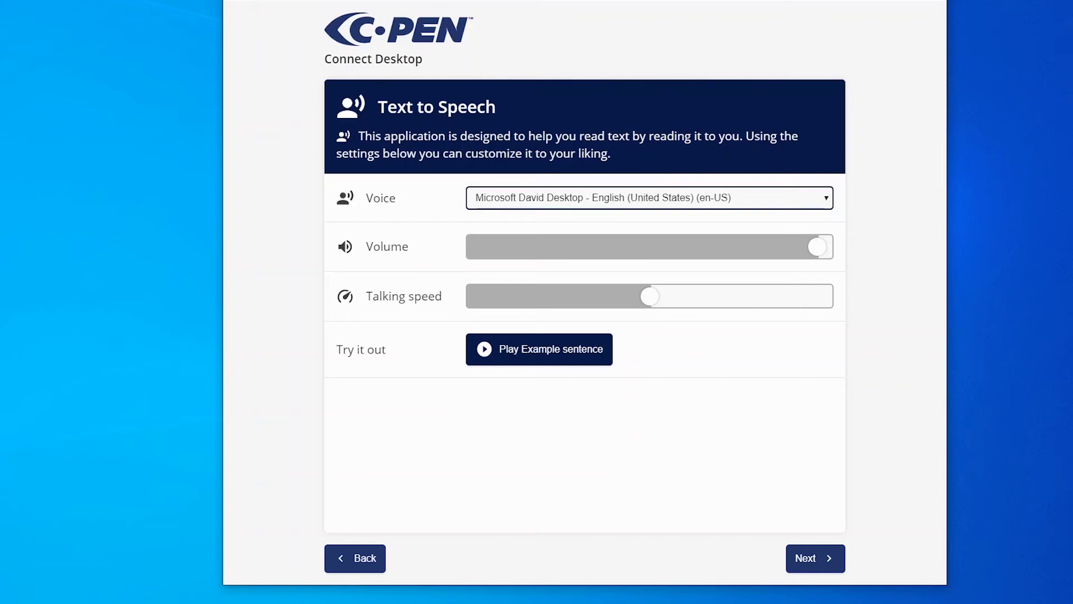
pyautogui.moveTo(817, 246); pyautogui.dragTo(784, 246)
pyautogui.press('Tab')
pyautogui.press('Right')
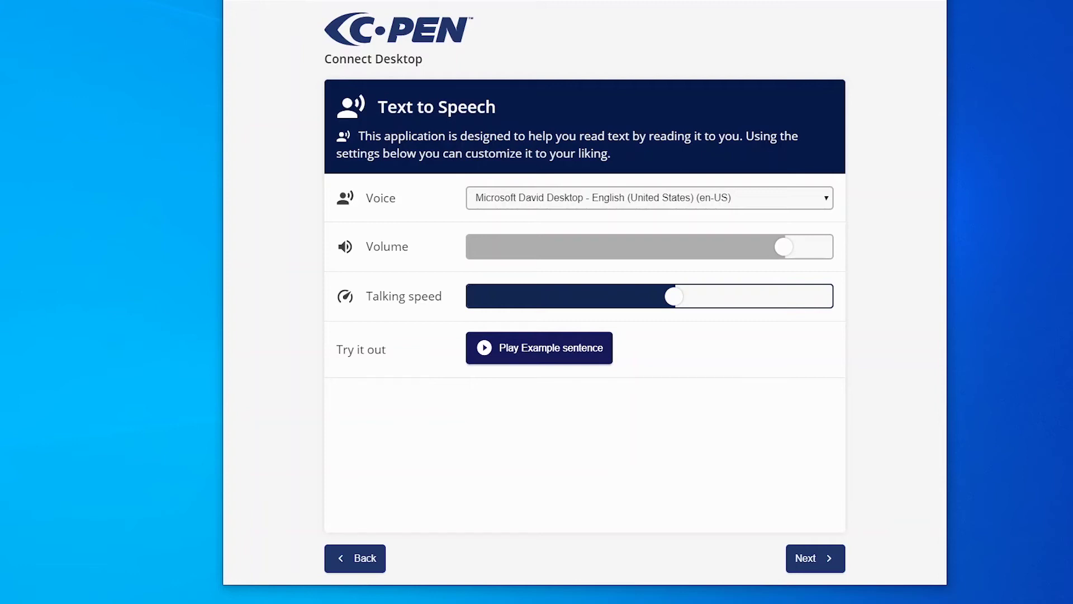
pyautogui.press('Tab')
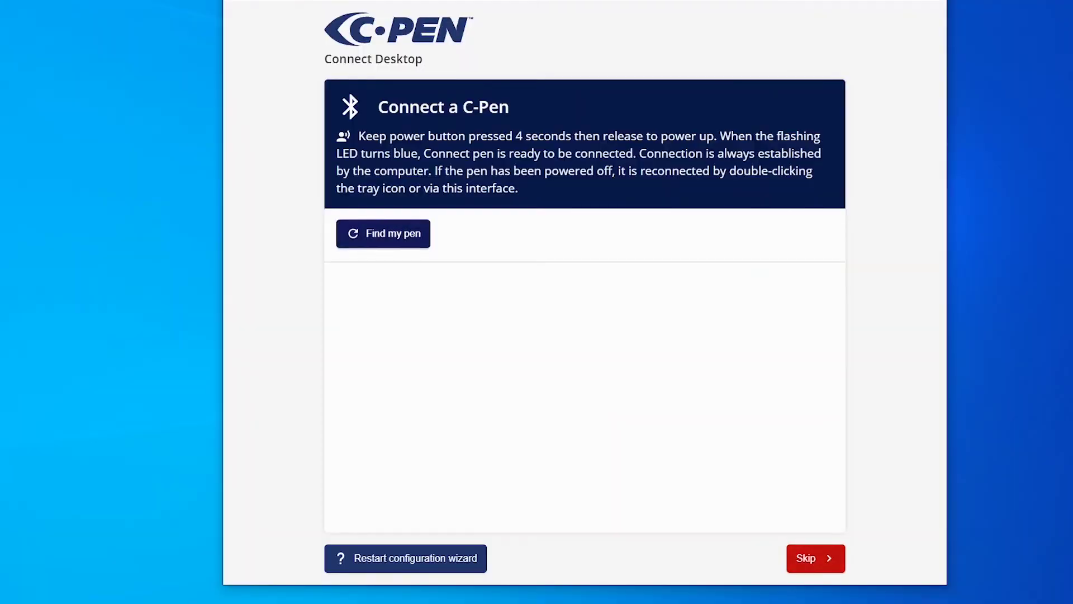
# - Search for a nearby C-Pen with Find my pen
pyautogui.click(383, 233)
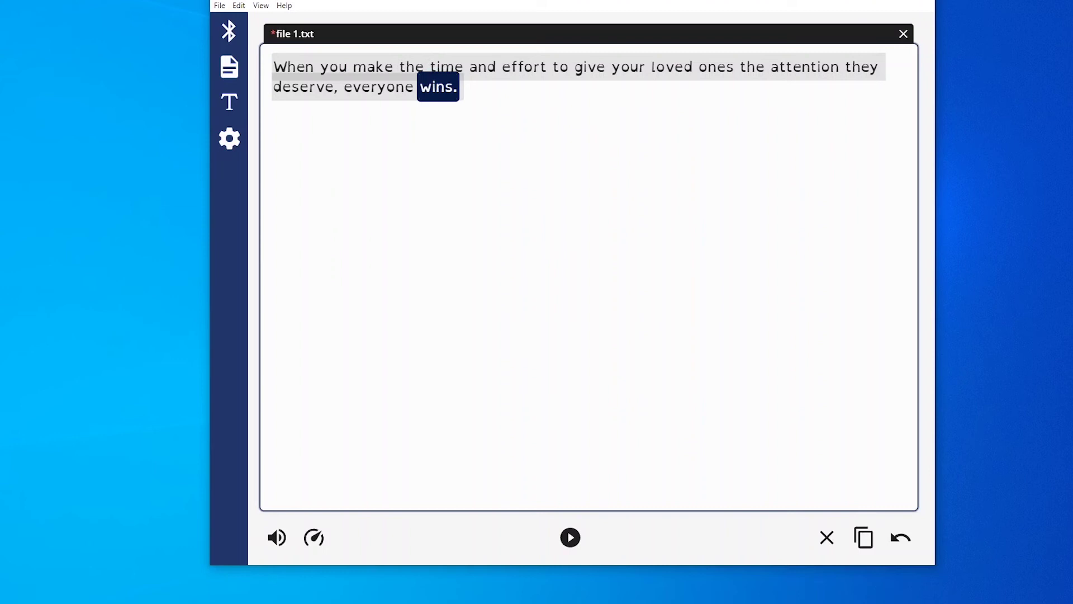
# - Play the scanned sentence aloud starting from the word 'When'
pyautogui.rightClick(300, 66)
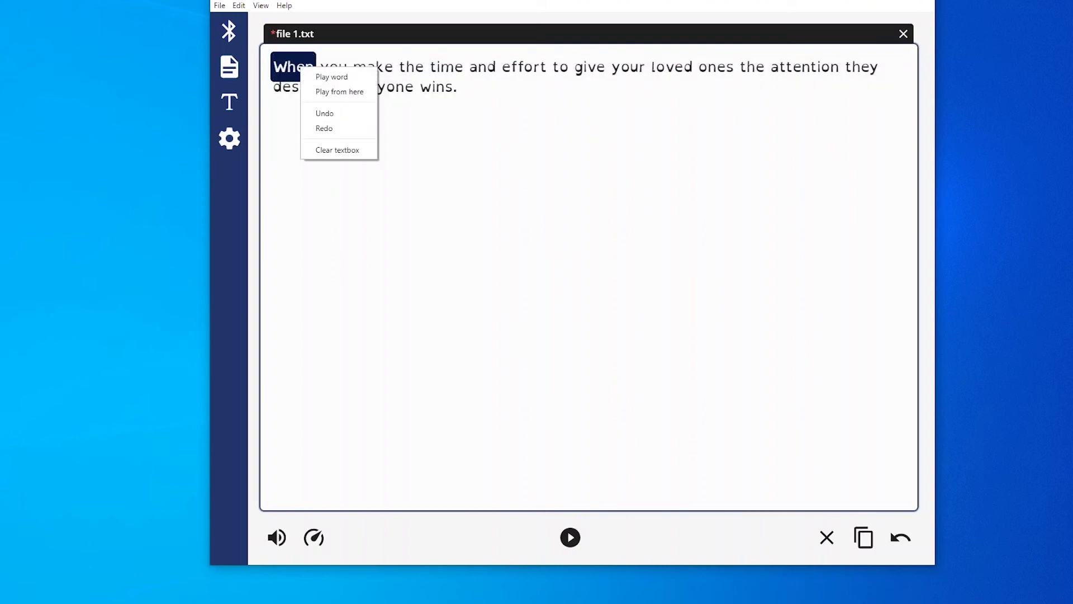
pyautogui.click(336, 91)
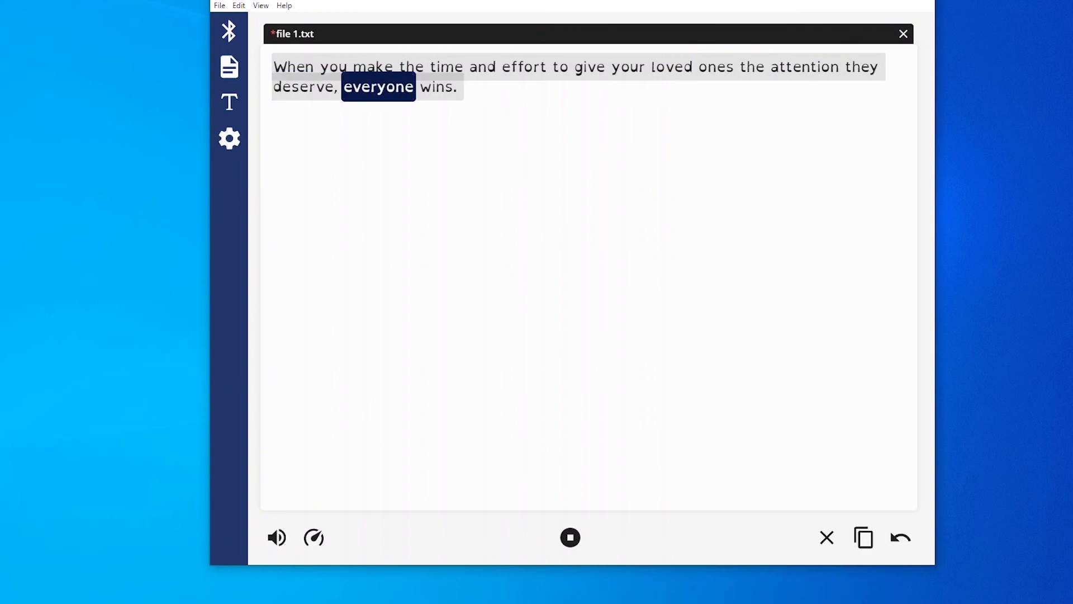
# - In the text appearance settings, increase font size, letter spacing and line spacing for 1.txt
pyautogui.click(230, 102)
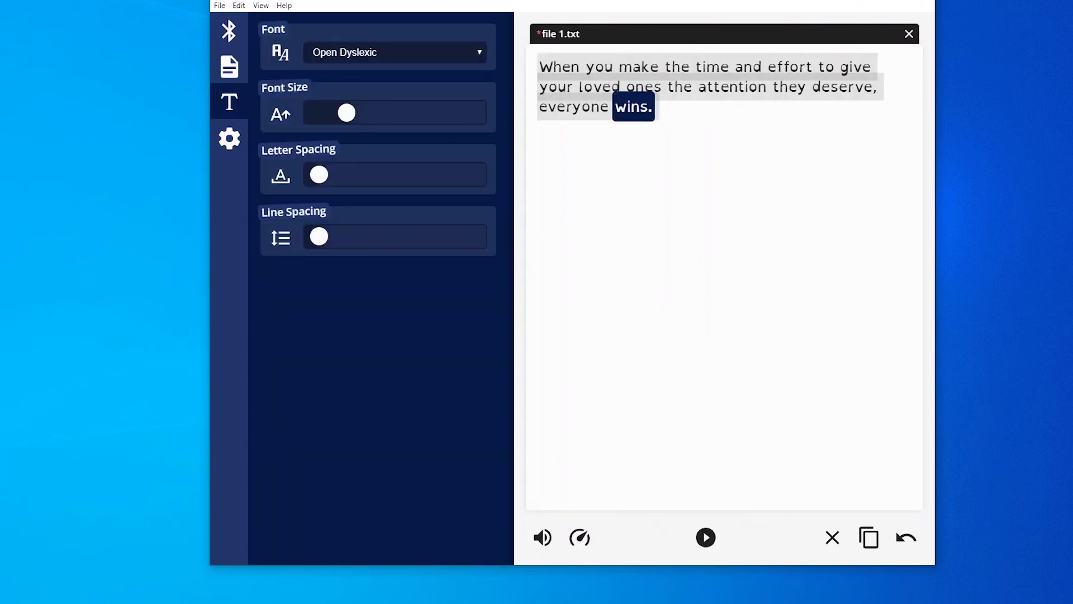
pyautogui.moveTo(347, 113); pyautogui.dragTo(360, 113)
pyautogui.press('Tab')
pyautogui.press('Right')
pyautogui.press('Right')
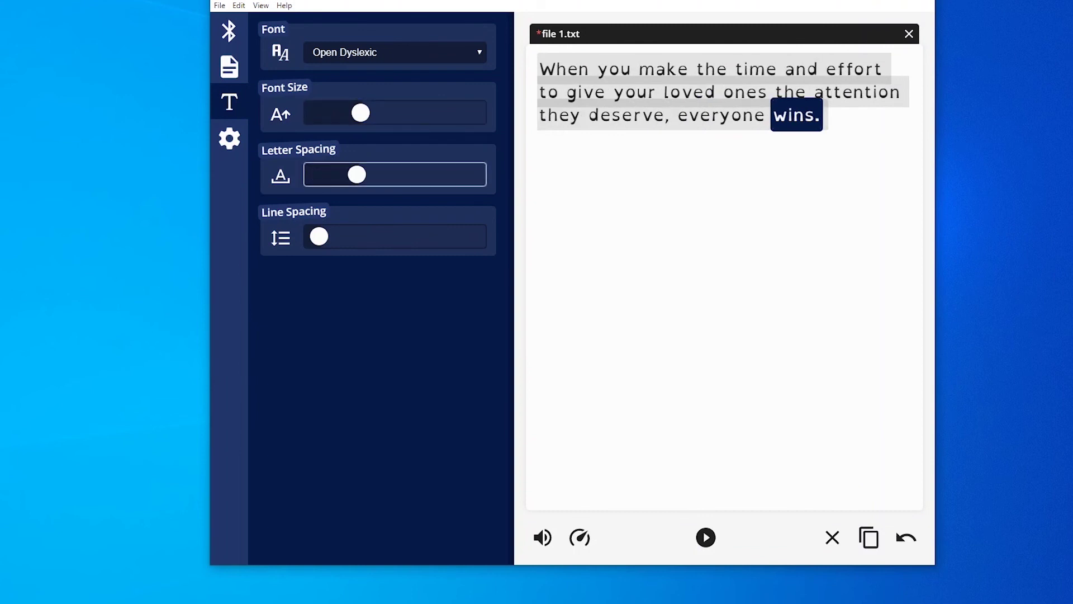
pyautogui.press('Tab')
pyautogui.press('Right')
pyautogui.press('Right')
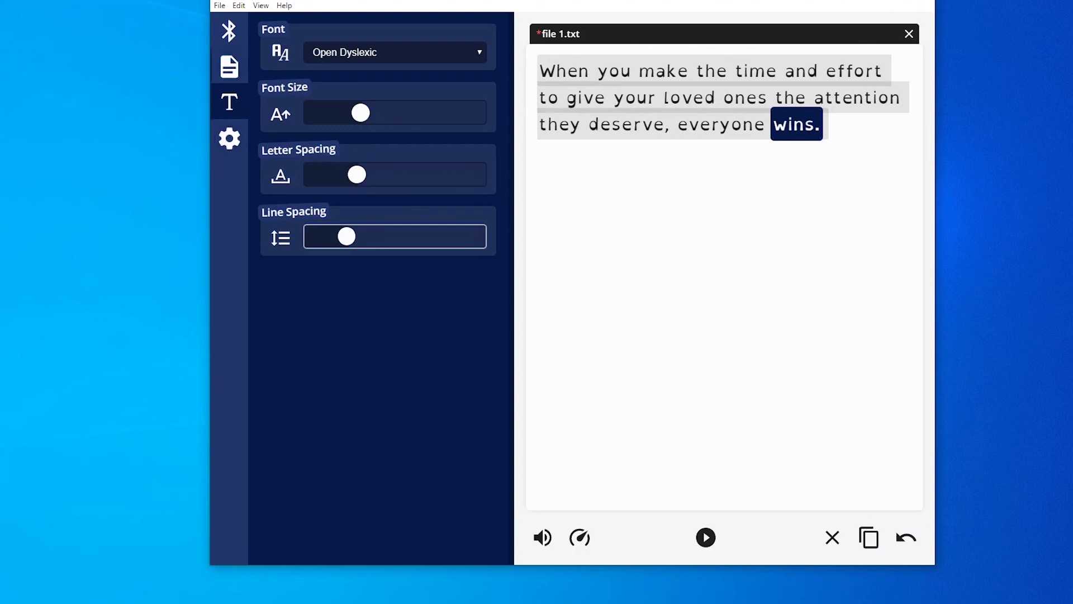
# - Show the recent files list, then head to the application Settings
pyautogui.click(229, 66)
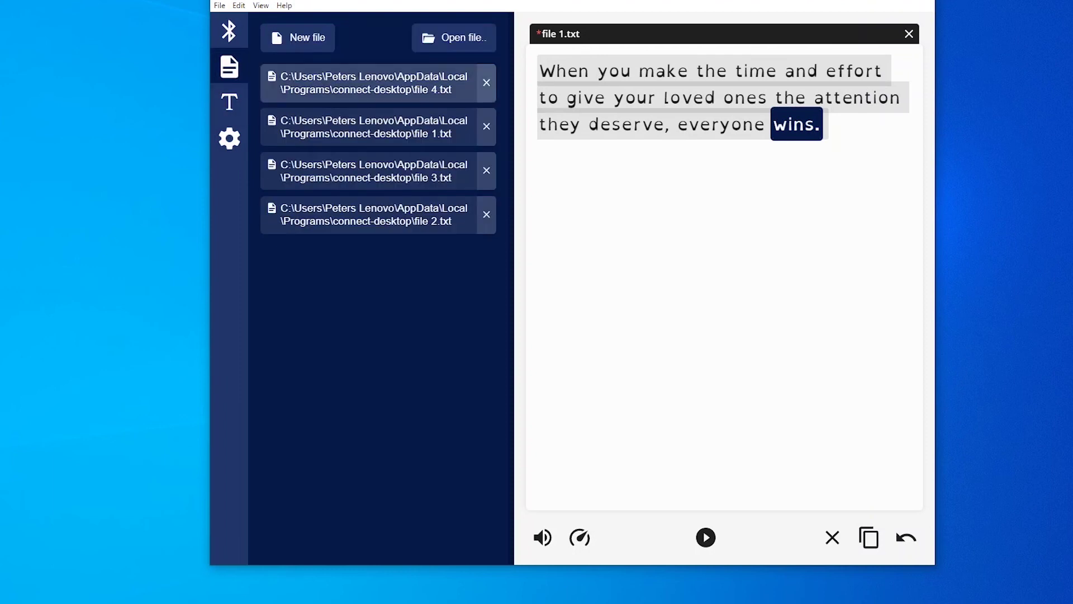
pyautogui.hotkey('shift', 'Tab')
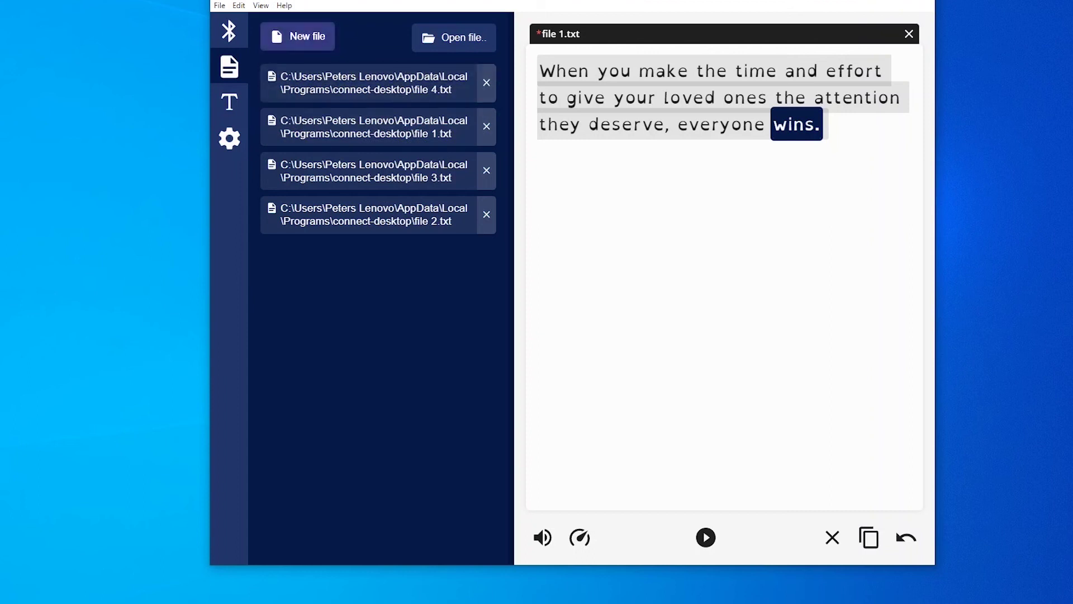
pyautogui.moveTo(584, 603)
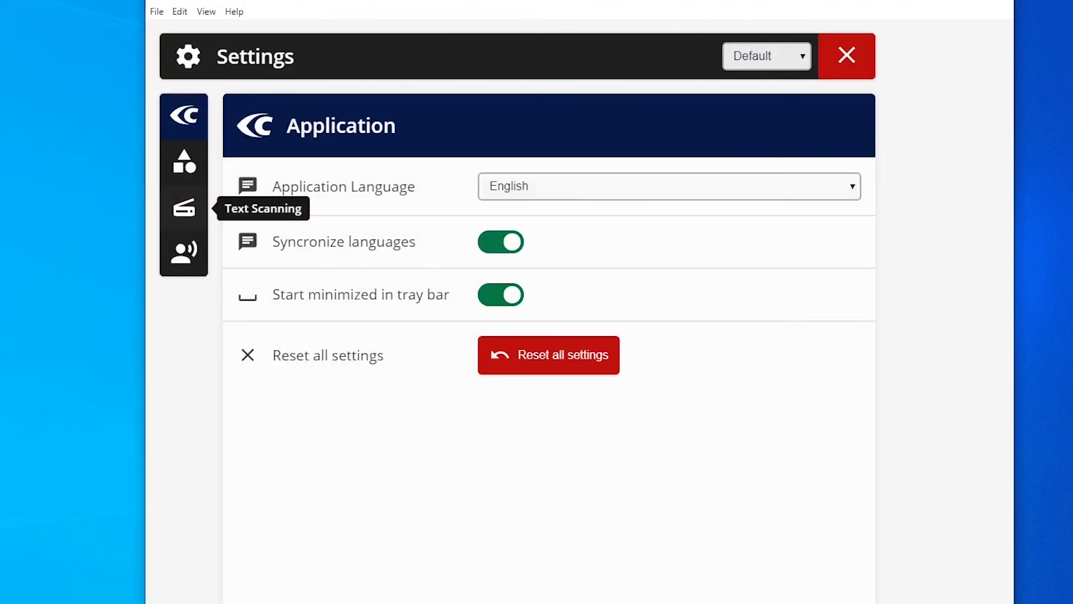
# - Switch 'Read scanned text automatically' back on in the Text Scanning settings
pyautogui.click(184, 208)
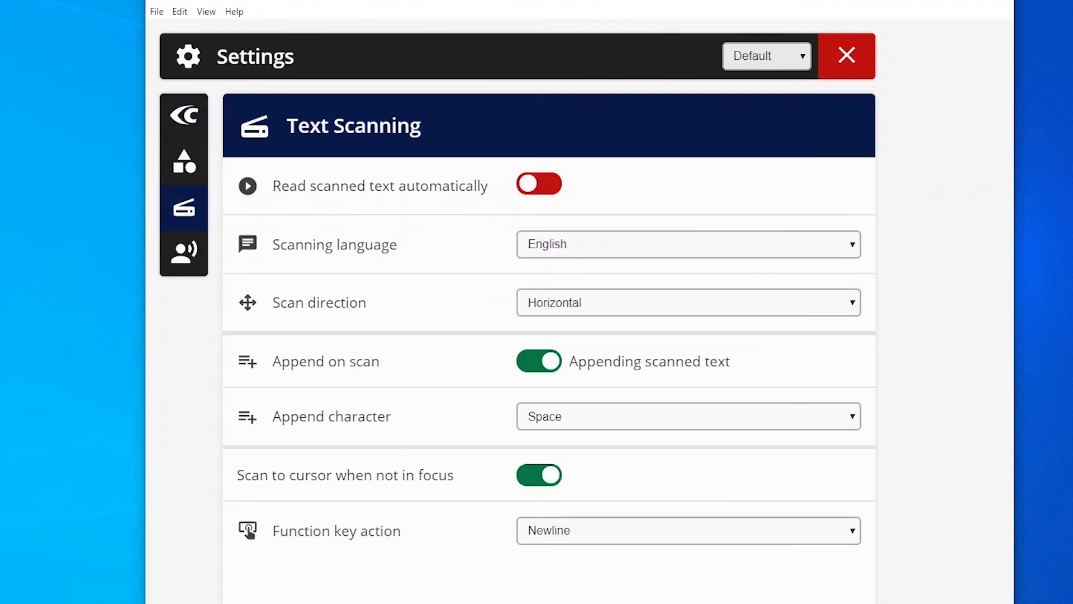
pyautogui.click(539, 184)
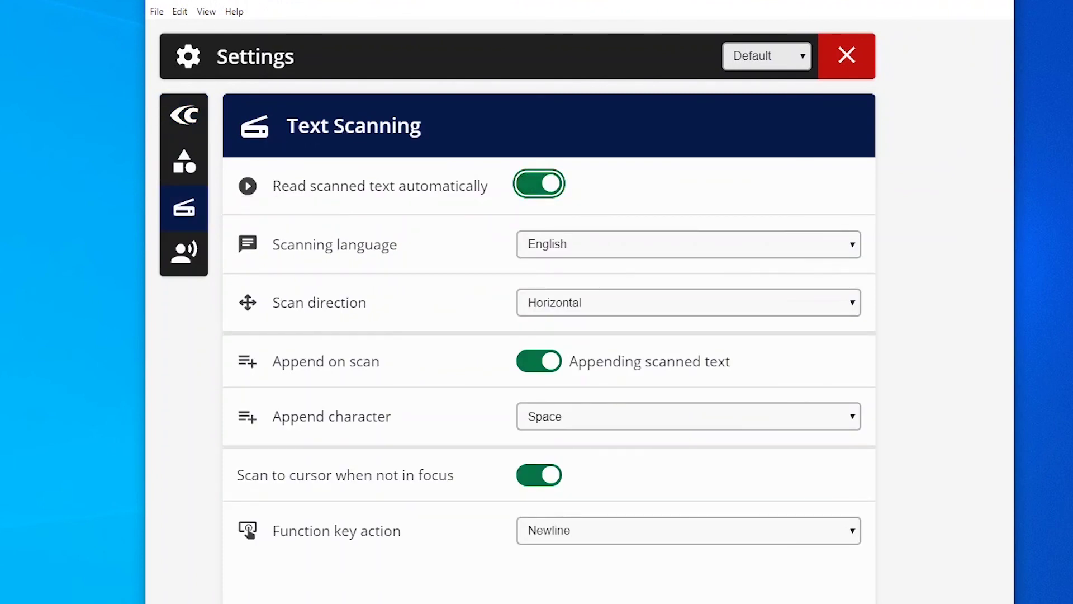